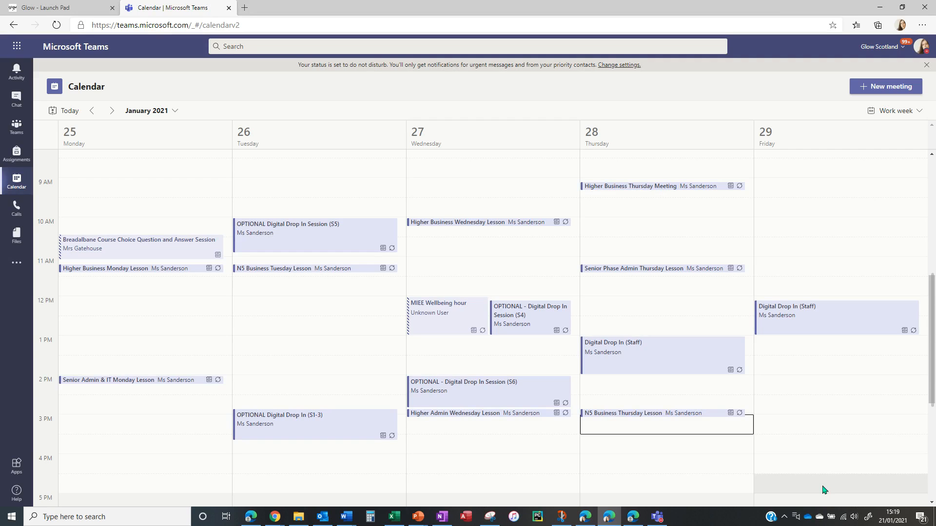
Open the meeting options of the Higher Business Monday Lesson occurrence on 25 January.
click(163, 270)
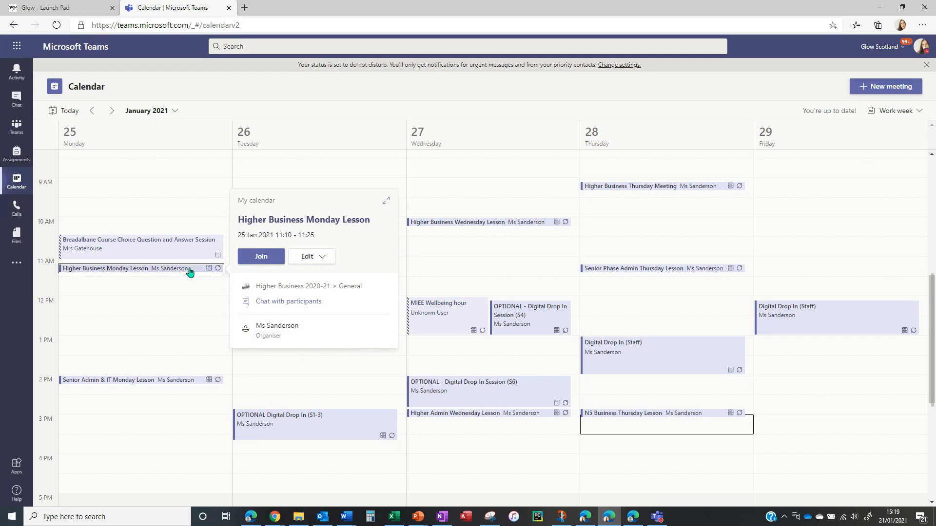
click(323, 262)
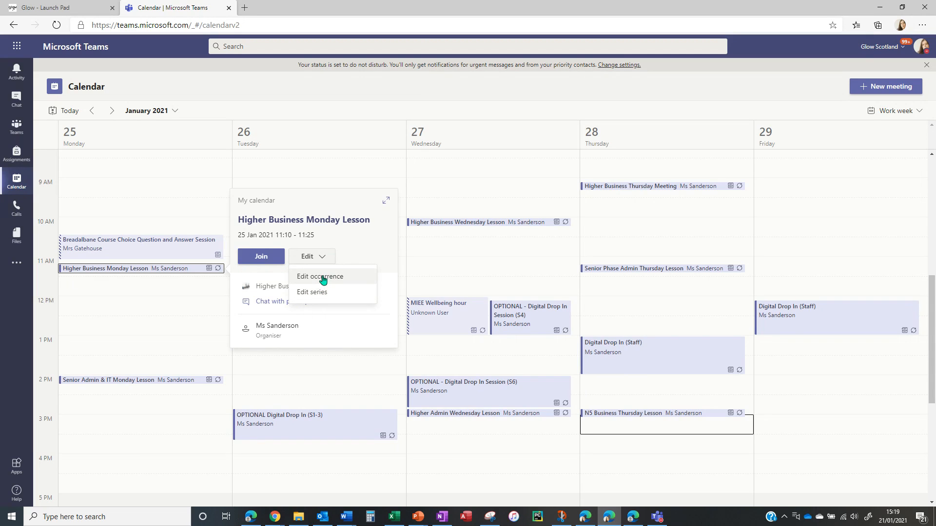
click(323, 276)
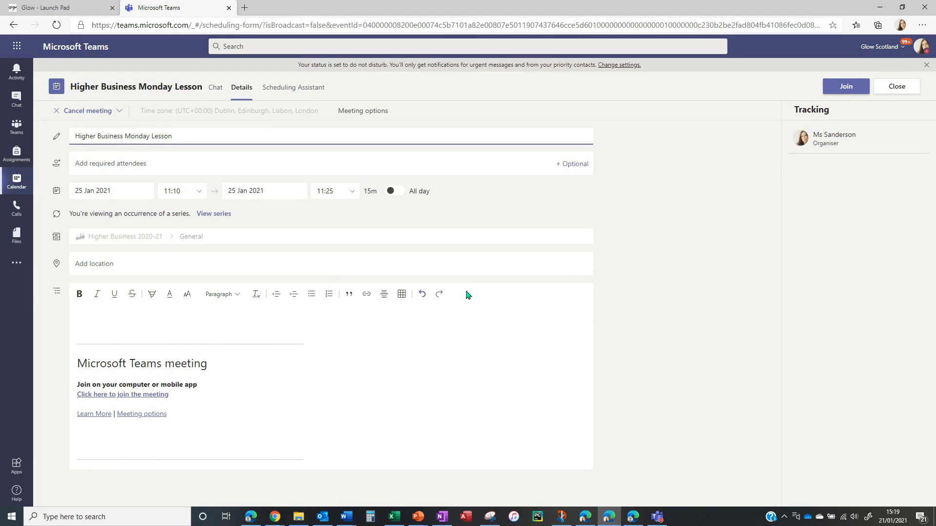
click(370, 111)
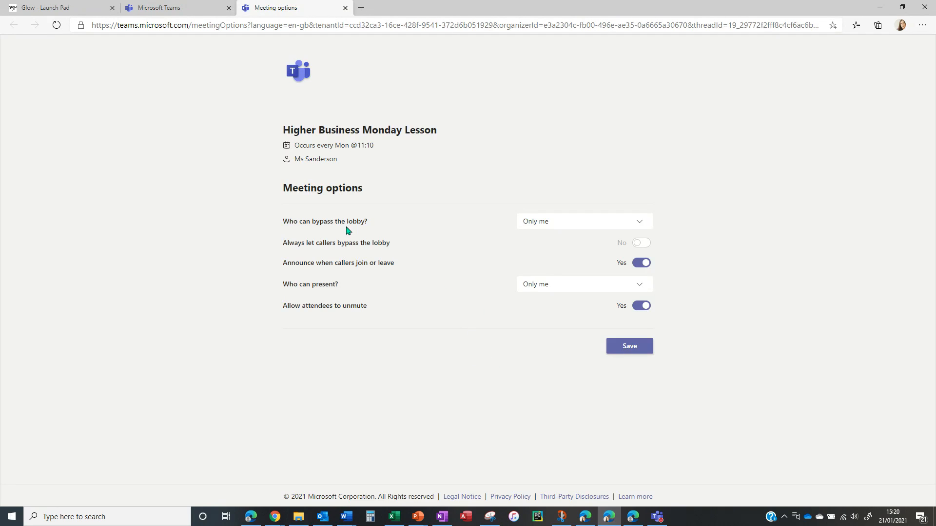
Review the available choices for who can bypass the lobby and who can present.
click(639, 223)
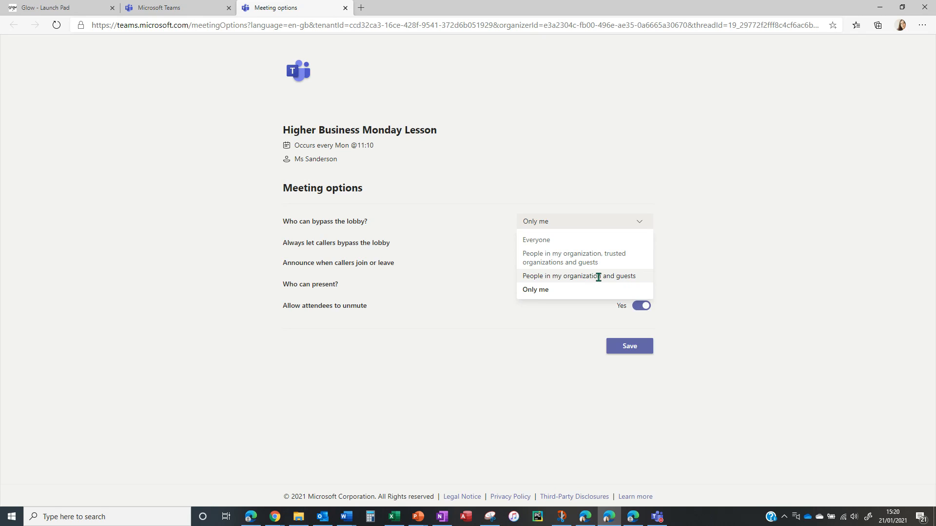
click(692, 243)
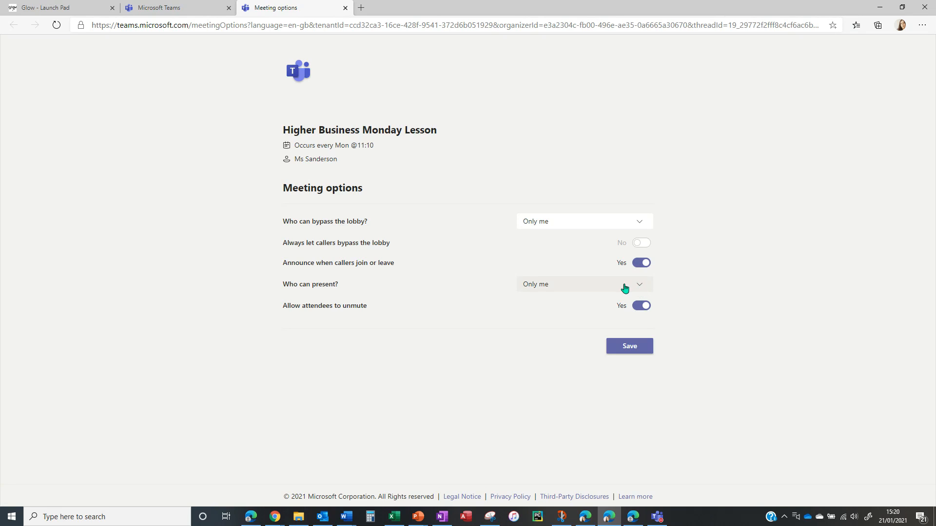
click(641, 289)
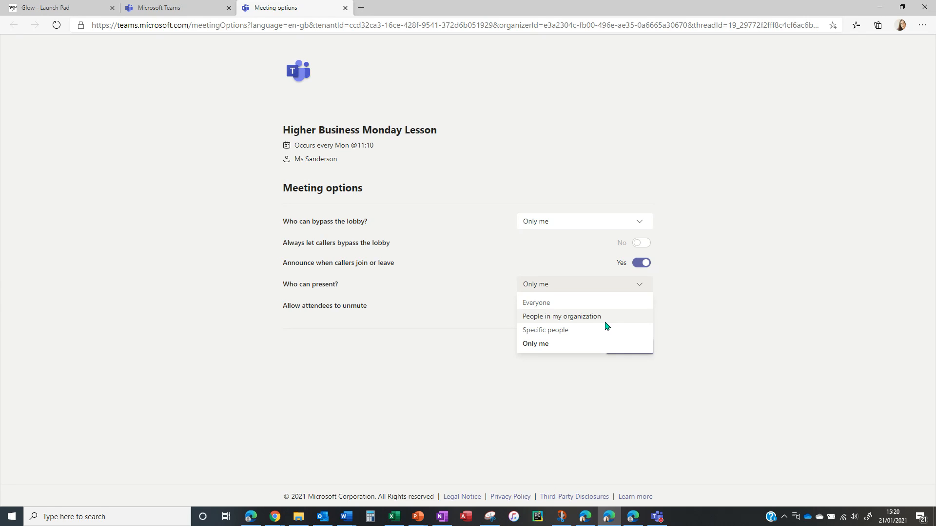
click(681, 318)
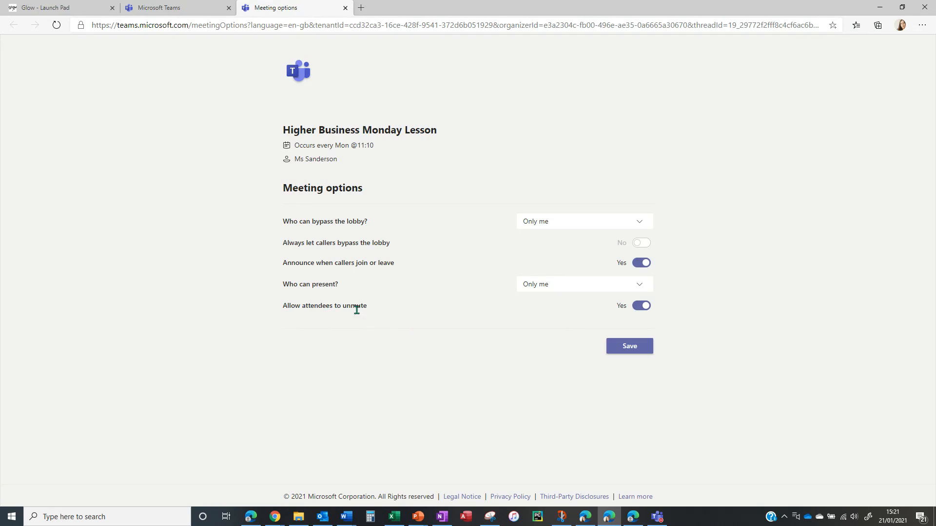
Toggle the permission for attendees to unmute off and back on, and save the meeting options.
click(638, 306)
click(643, 307)
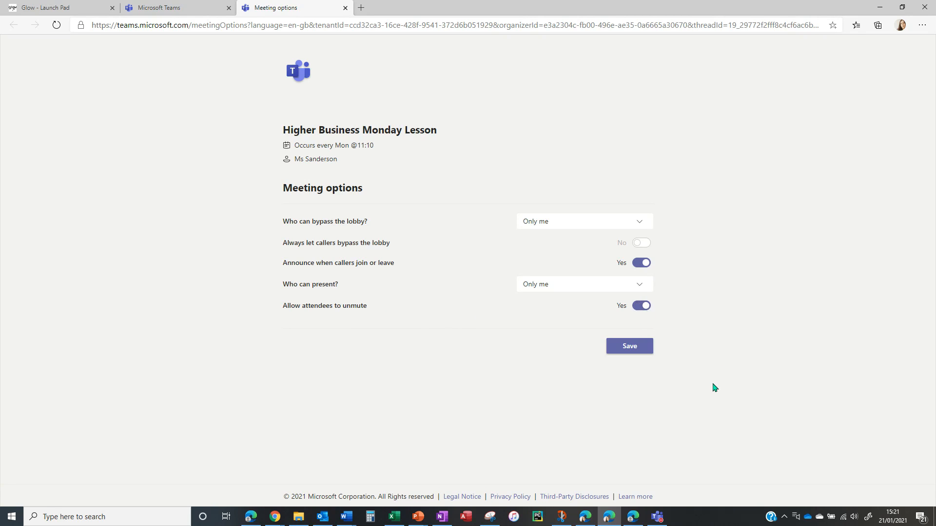
click(632, 348)
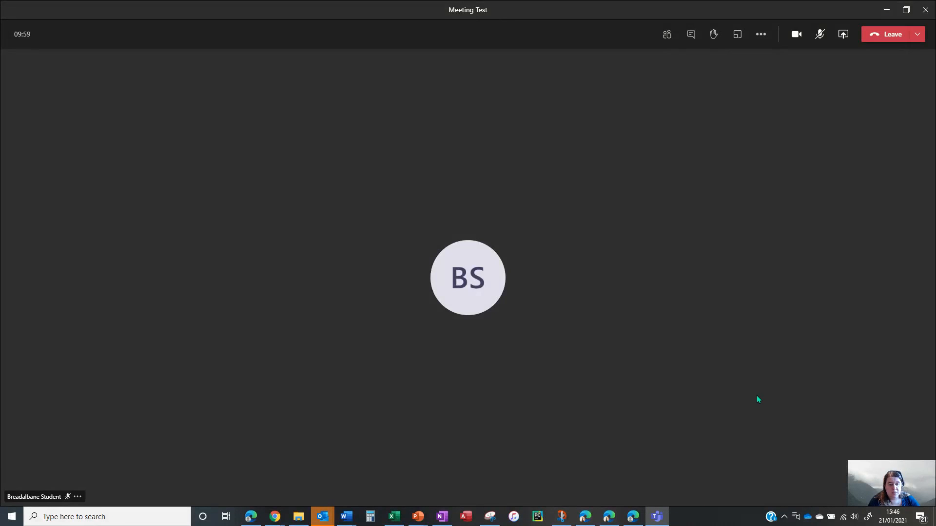
Open the meeting options inside the running Meeting Test call and review the choices for bypassing the lobby.
click(760, 39)
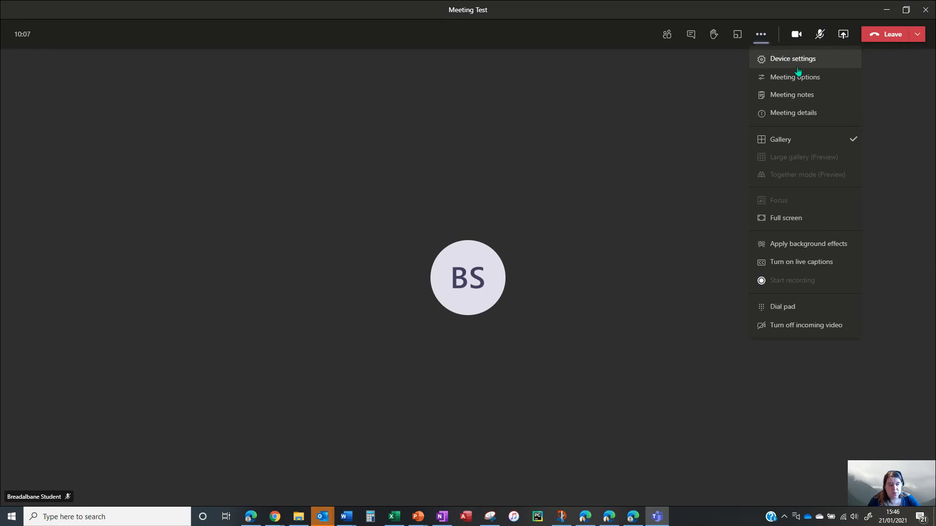
click(821, 79)
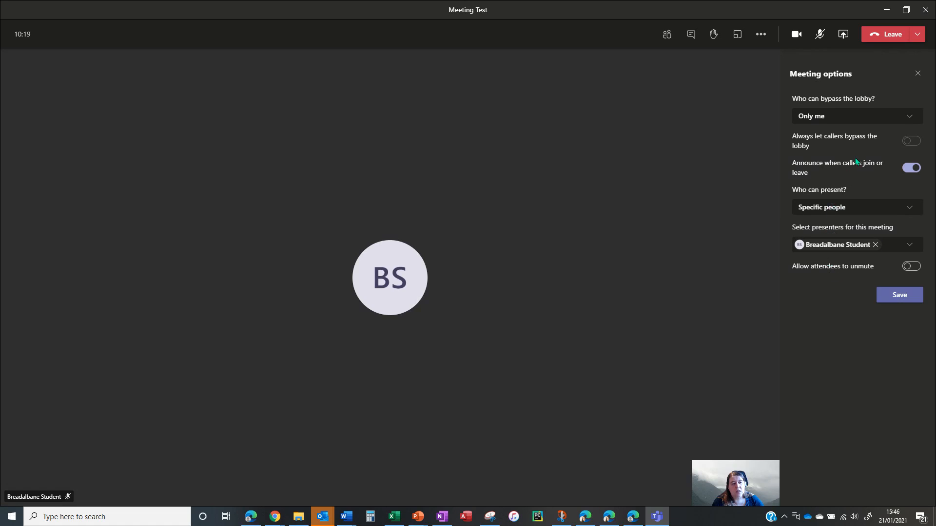
click(913, 124)
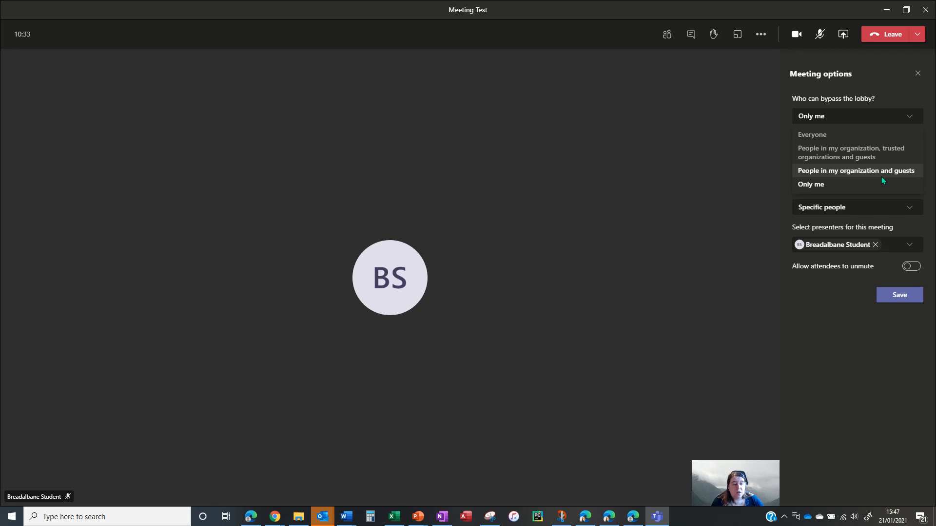
click(822, 350)
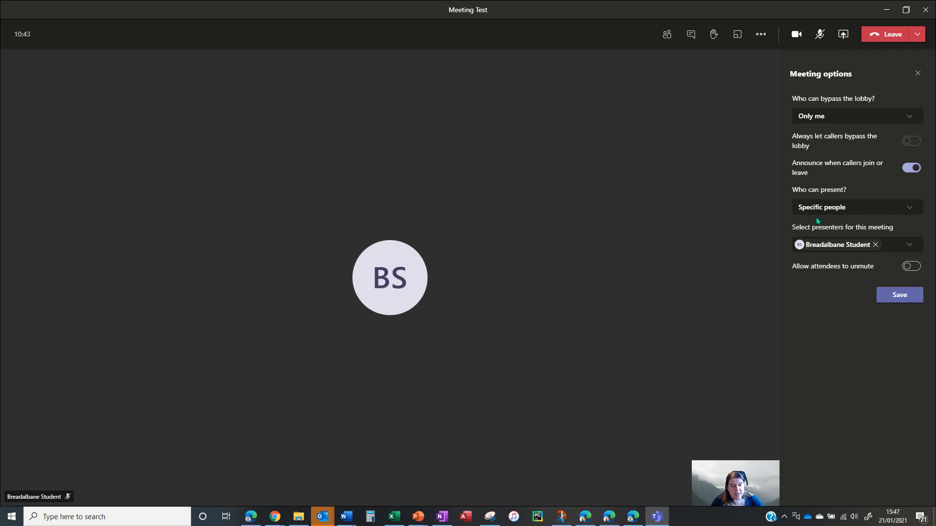
Switch who can present to Only me and back to Specific people.
click(911, 211)
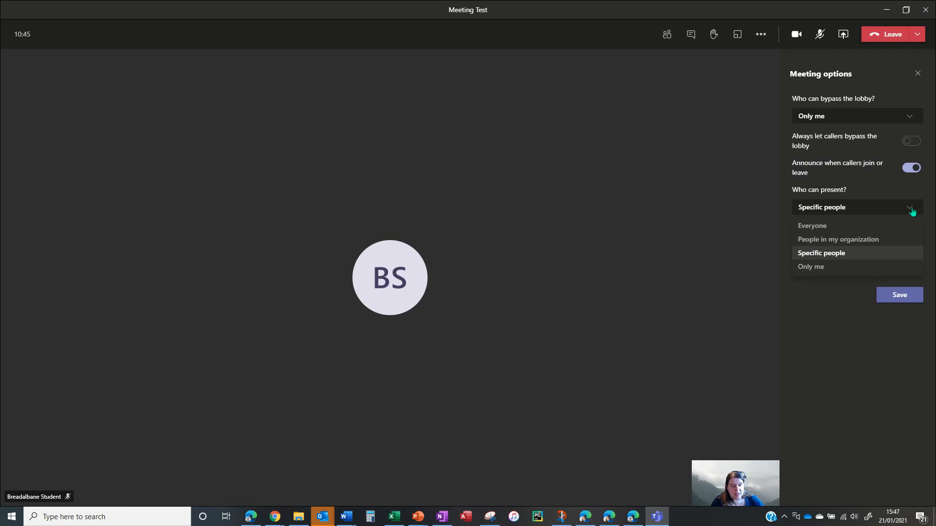
click(858, 269)
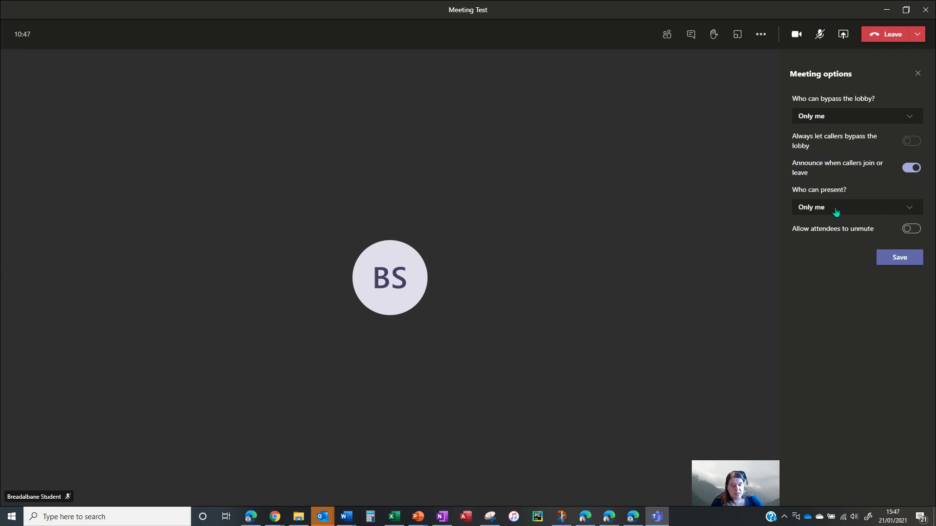
click(908, 212)
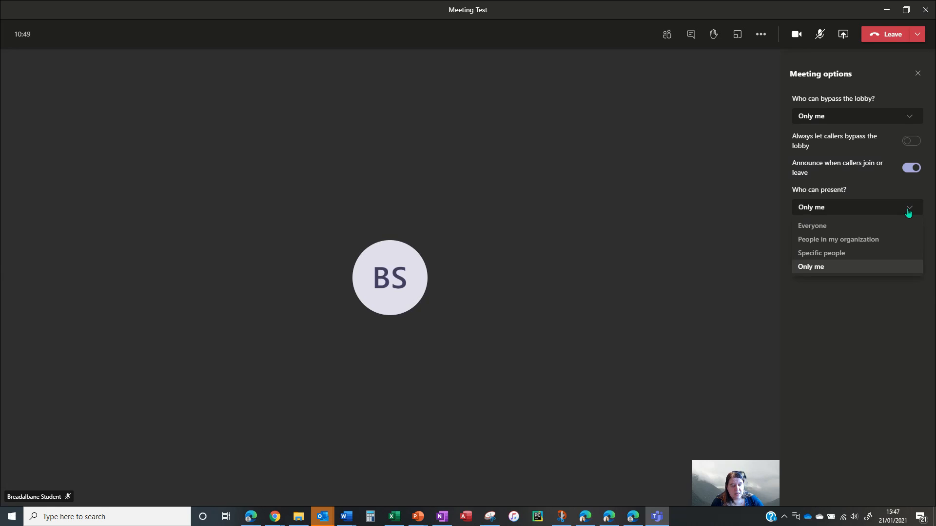
click(861, 252)
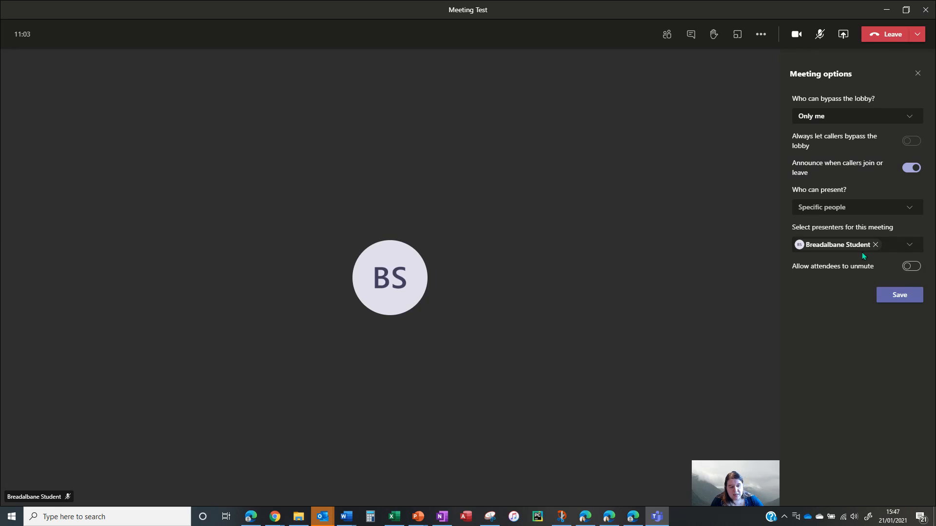
Remove Breadalbane Student from the selected presenters, select the same participant again, and save the meeting options.
click(884, 245)
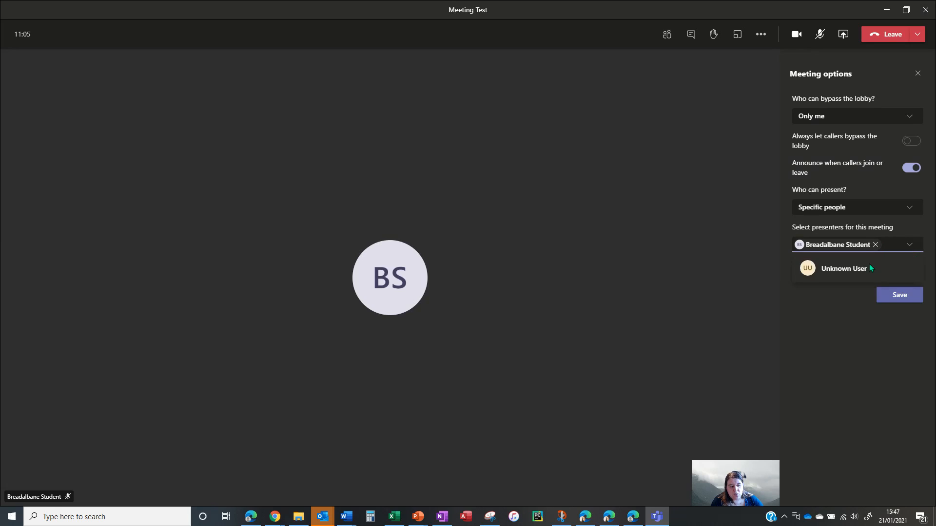
click(875, 245)
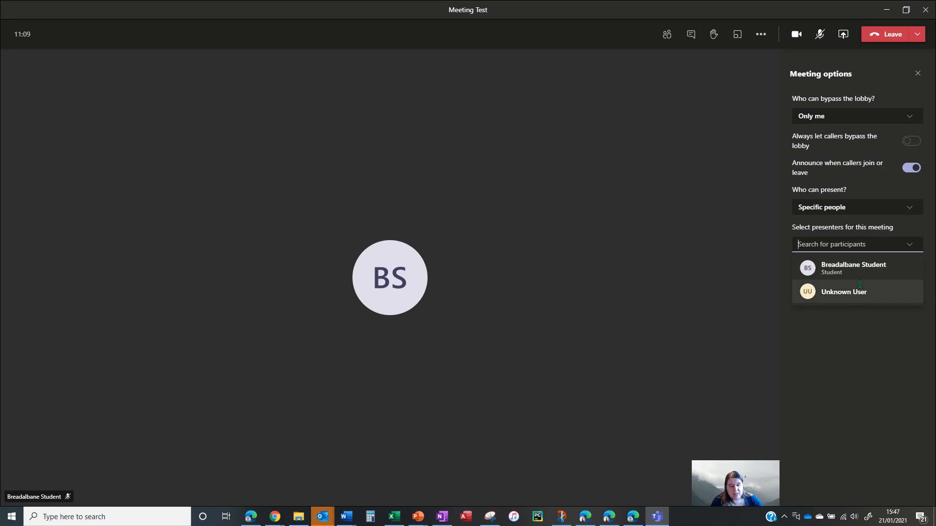
click(859, 267)
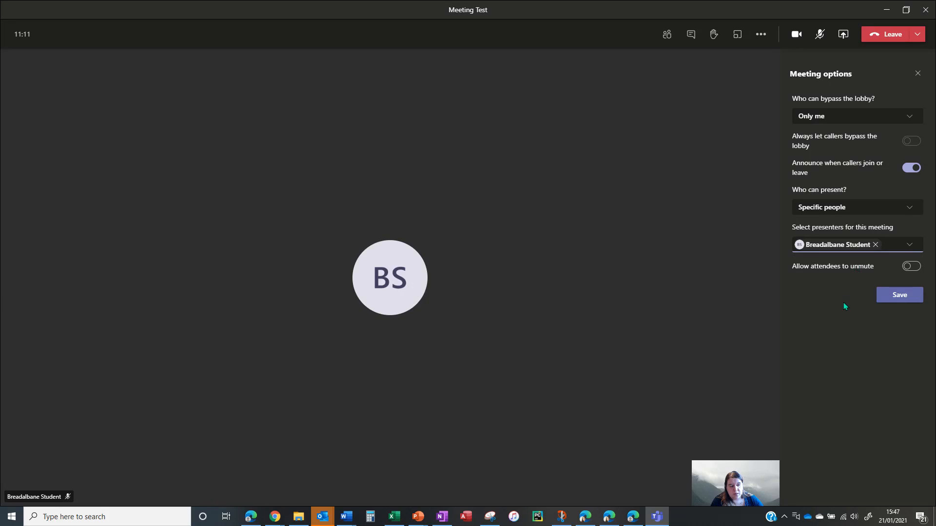
click(899, 295)
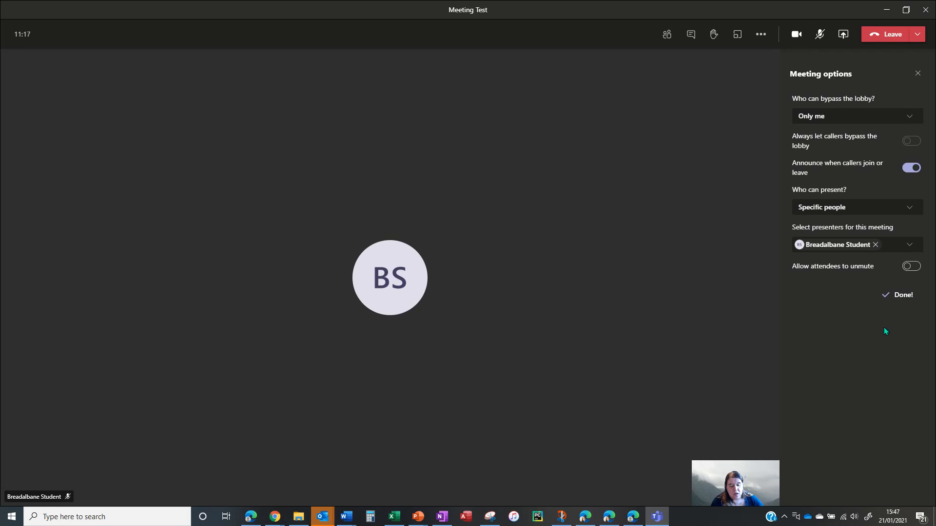
Check the content sharing choices in the student's browser view of the meeting and return to the organiser's meeting window.
click(632, 516)
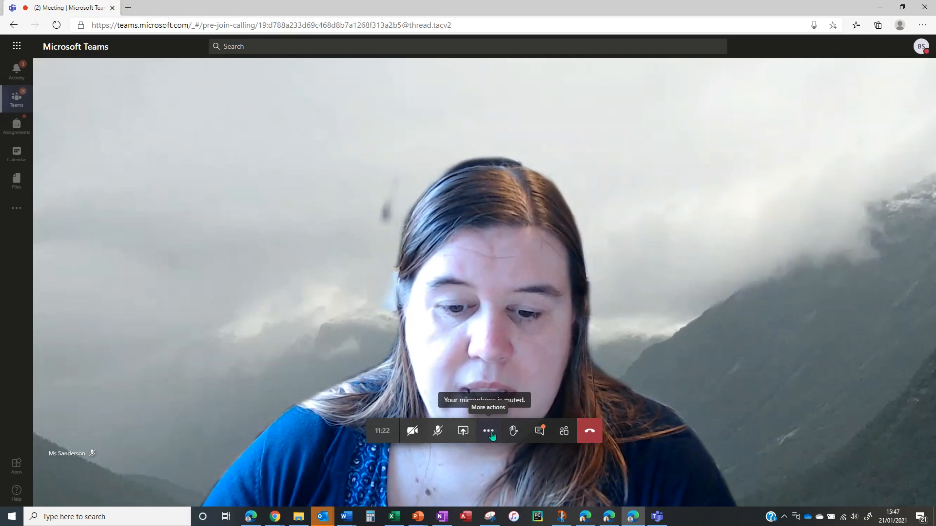
click(467, 431)
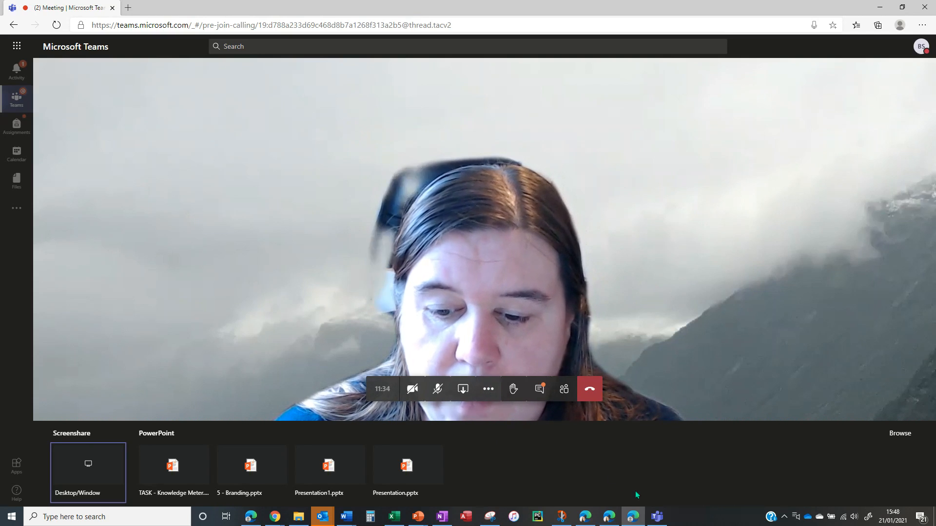
click(657, 516)
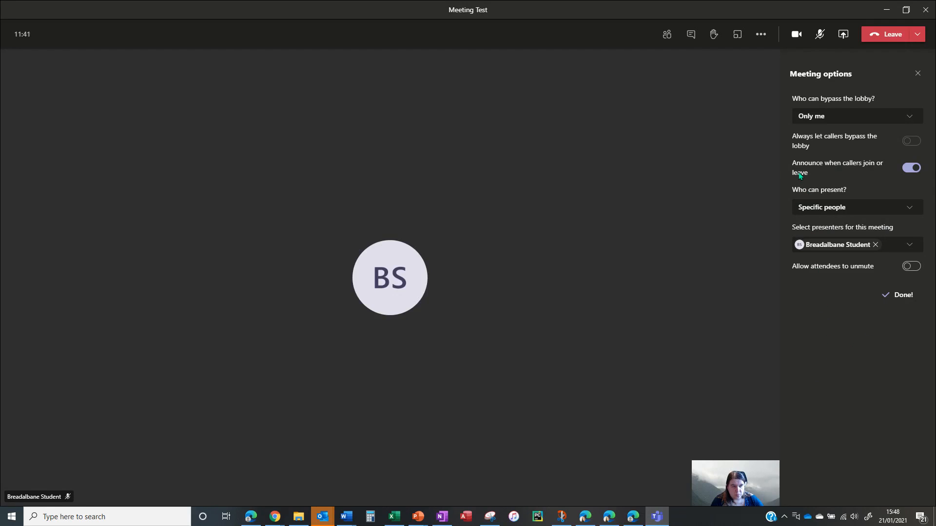
Show the meeting's participants and allow attendees to unmute themselves.
click(667, 38)
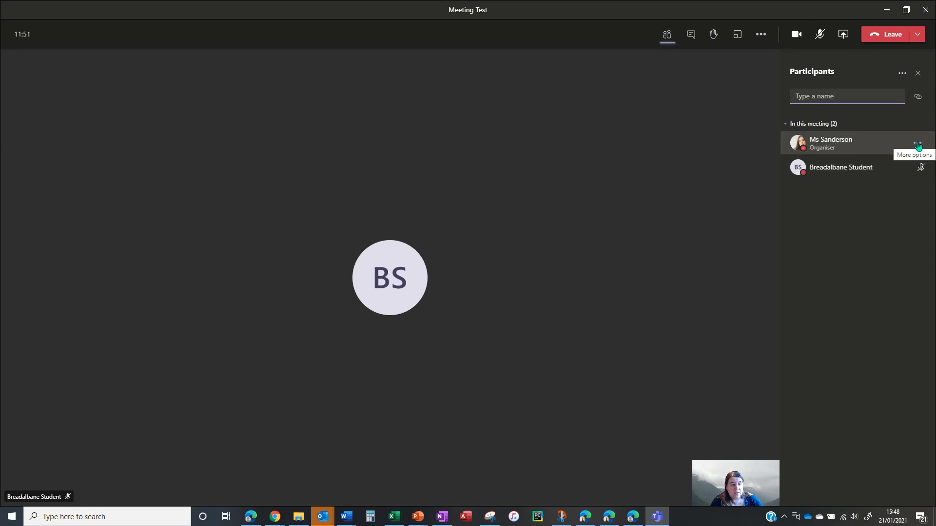
click(901, 76)
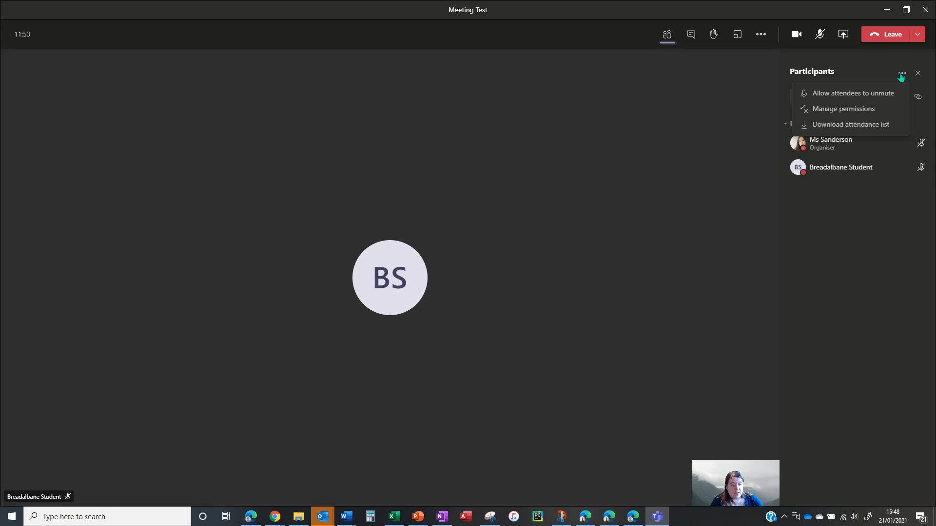
click(856, 96)
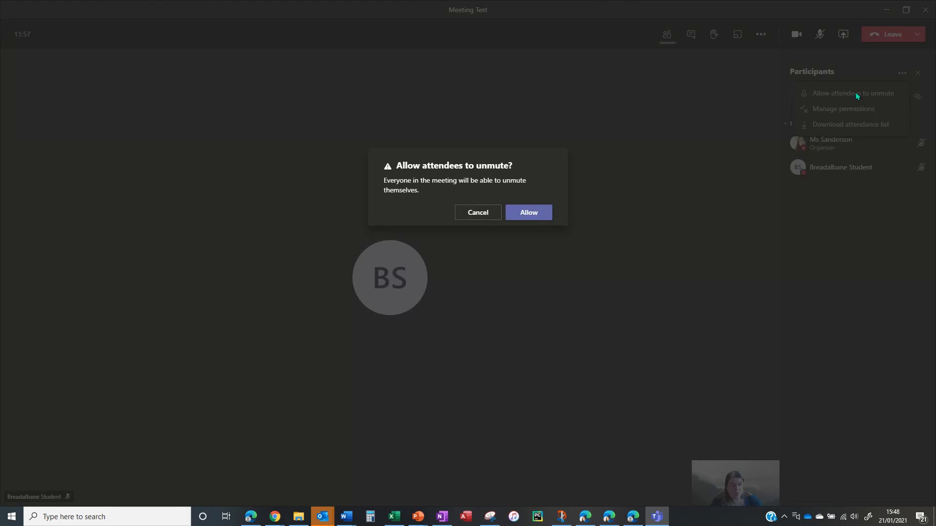
click(538, 213)
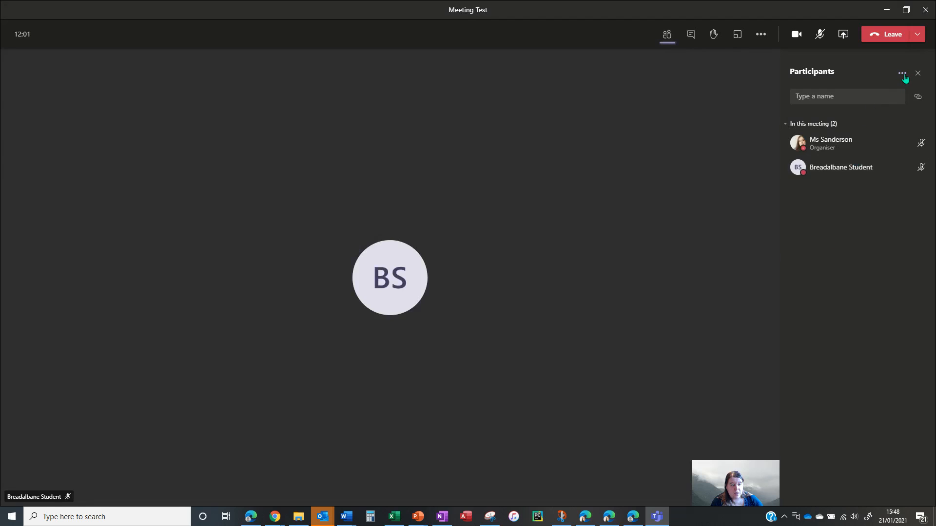
Disallow attendees from unmuting themselves through the participant controls.
click(903, 74)
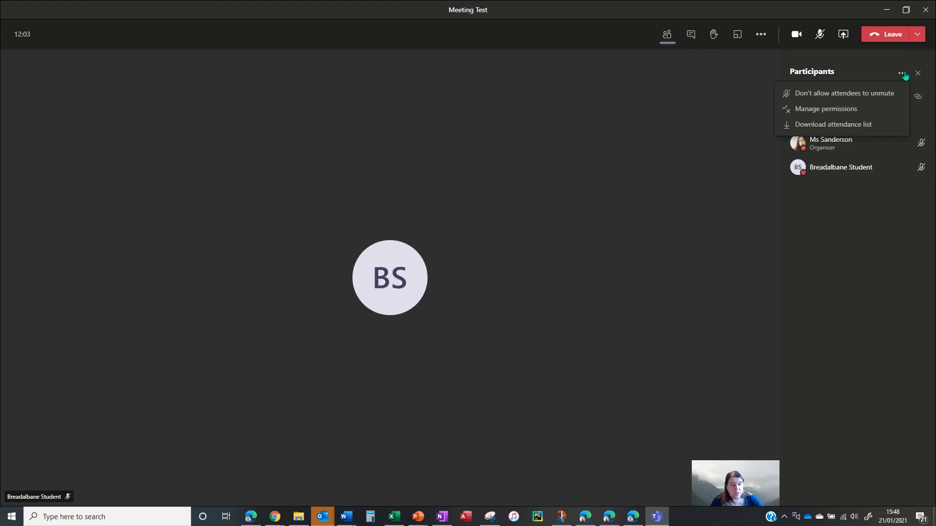
click(851, 96)
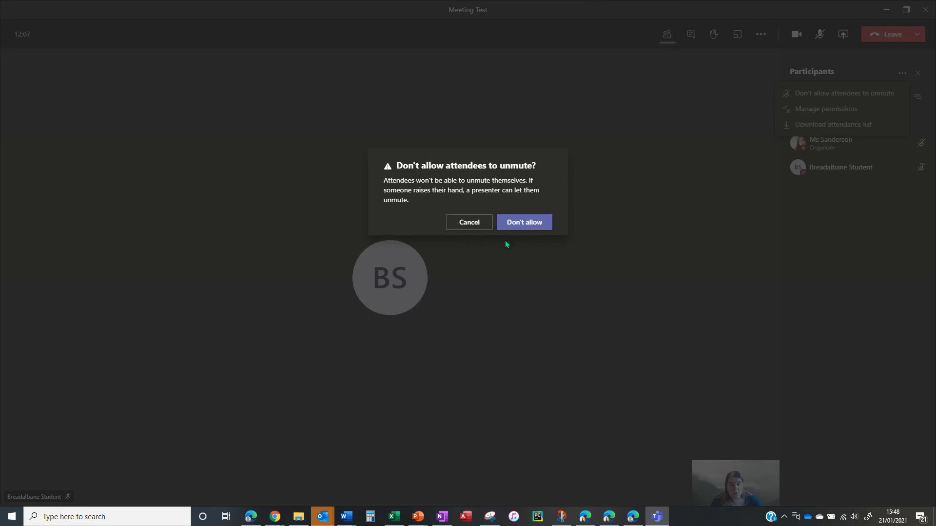
click(522, 227)
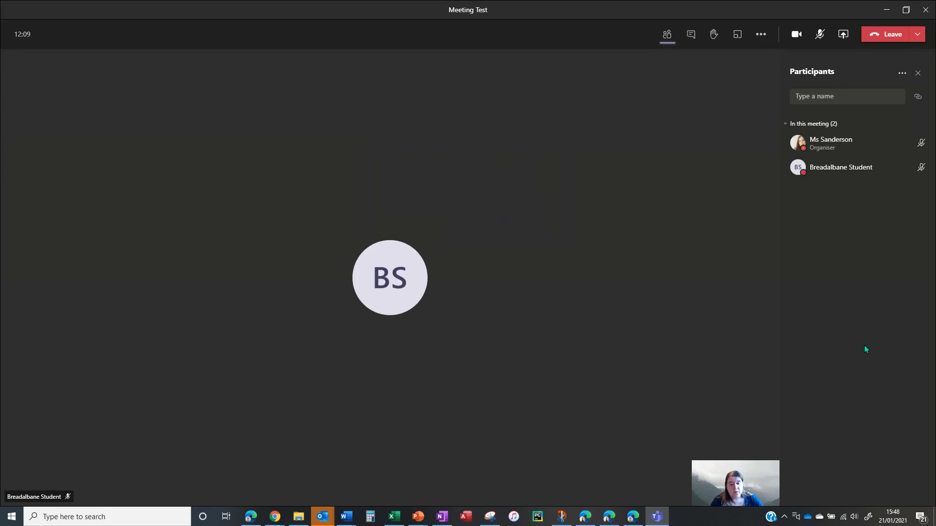